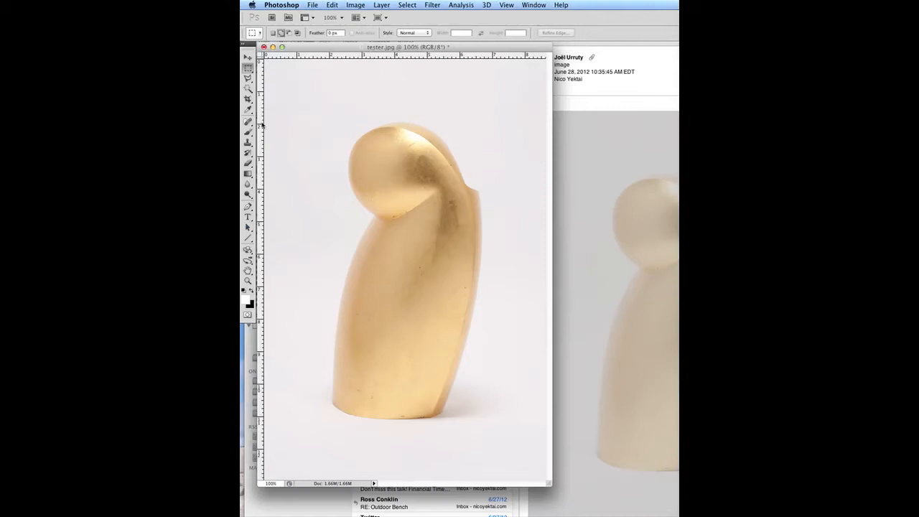
# Step: Select the backdrop around the gold sculpture with the Magic Wand at tolerance 10, adding areas together, and invert the selection
pyautogui.click(248, 88)
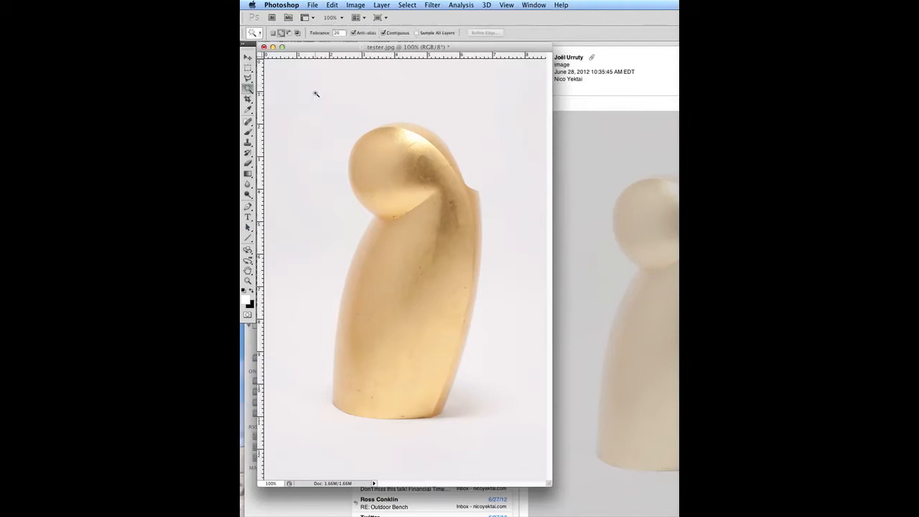
pyautogui.doubleClick(335, 33)
pyautogui.write('30')
pyautogui.click(282, 36)
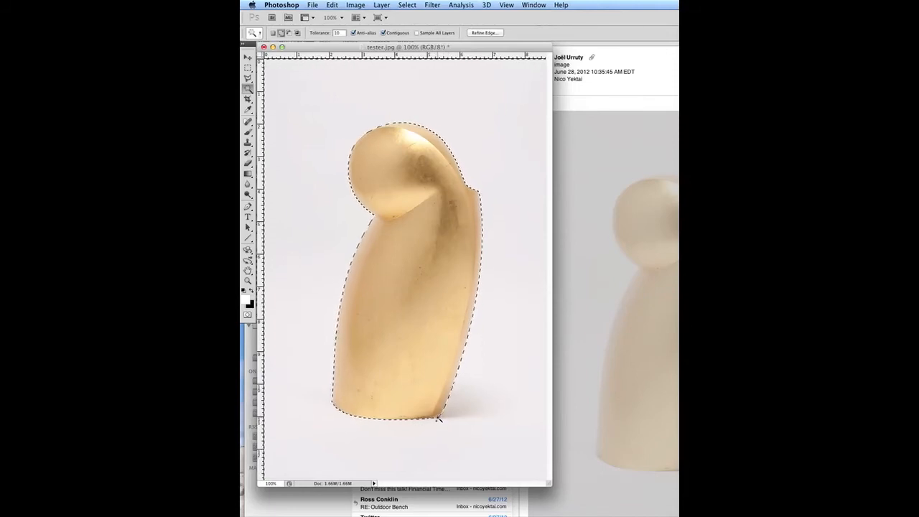
pyautogui.click(406, 5)
pyautogui.click(415, 46)
# Step: Refine the sculpture selection's edge with Shift Edge at about +31%, and copy the selected sculpture onto a new layer
pyautogui.click(499, 33)
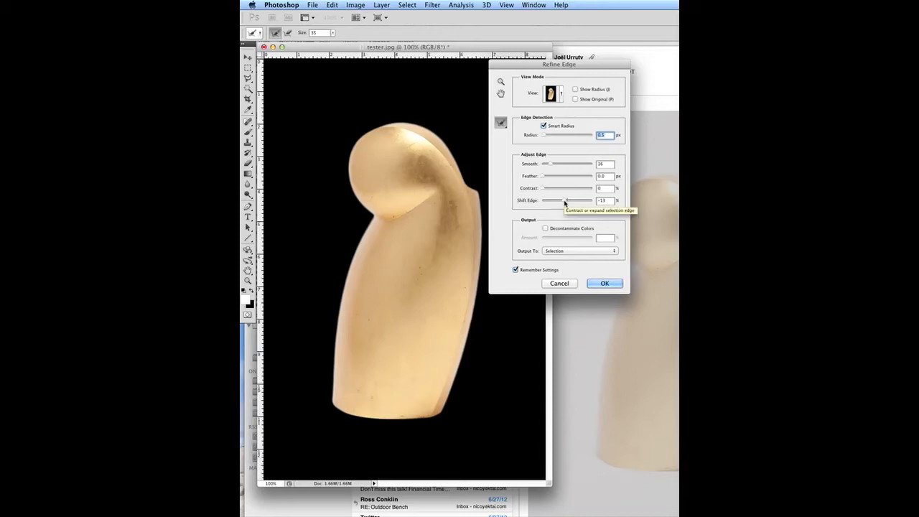
pyautogui.moveTo(565, 204); pyautogui.dragTo(507, 203)
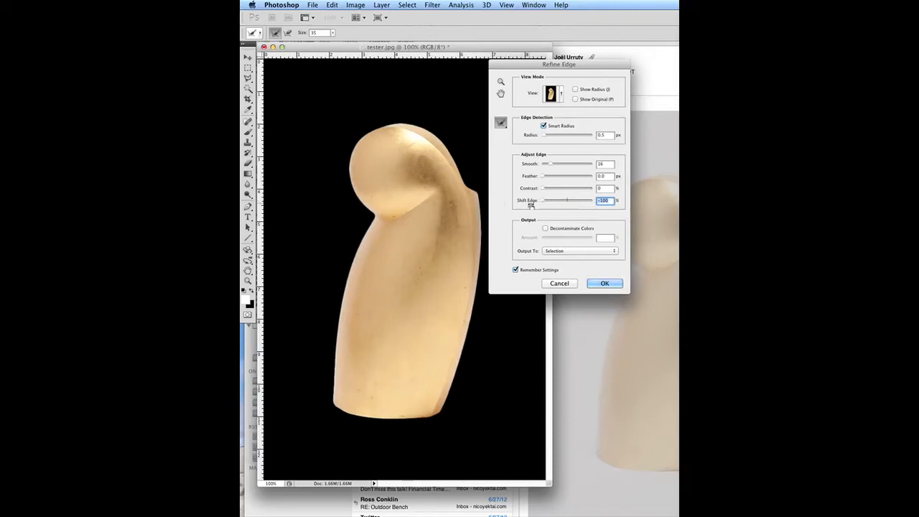
pyautogui.moveTo(542, 202)
pyautogui.mouseDown()
pyautogui.moveTo(586, 202)
pyautogui.moveTo(558, 200)
pyautogui.mouseUp()
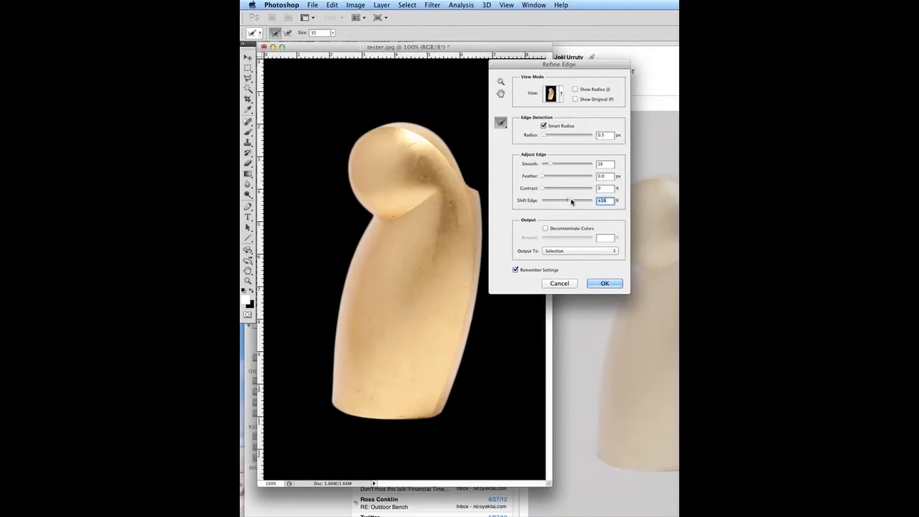
pyautogui.moveTo(572, 202); pyautogui.dragTo(576, 202)
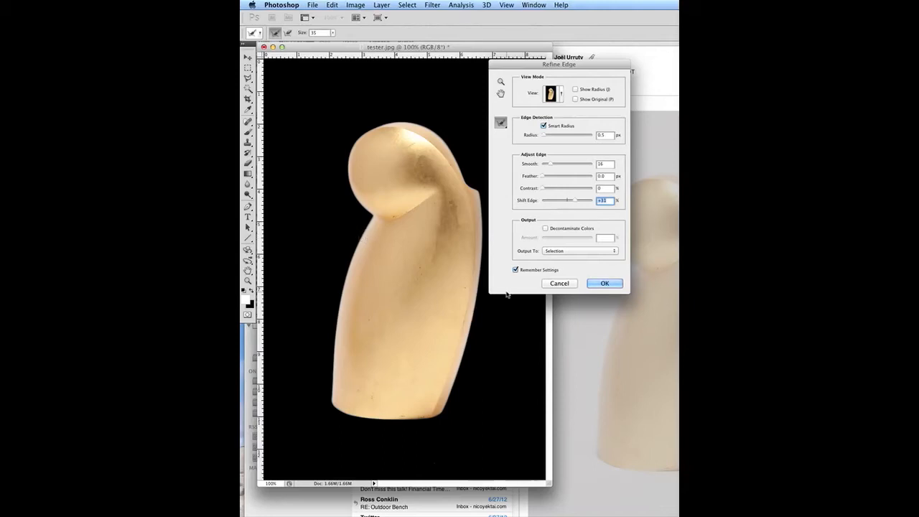
pyautogui.click(615, 285)
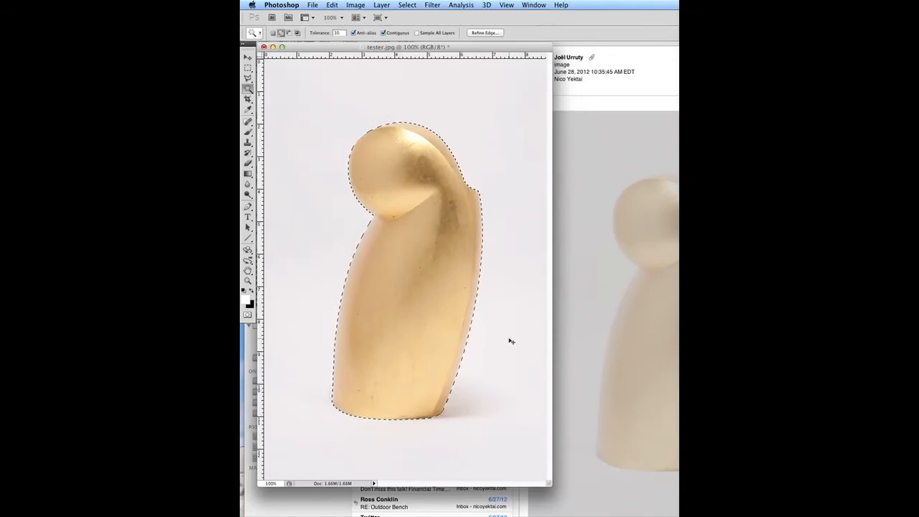
pyautogui.press('super+j')
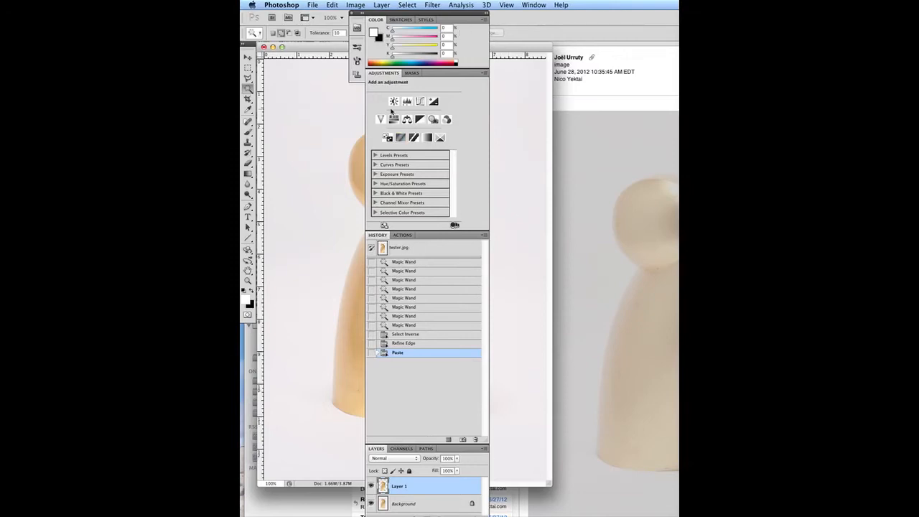
pyautogui.click(484, 73)
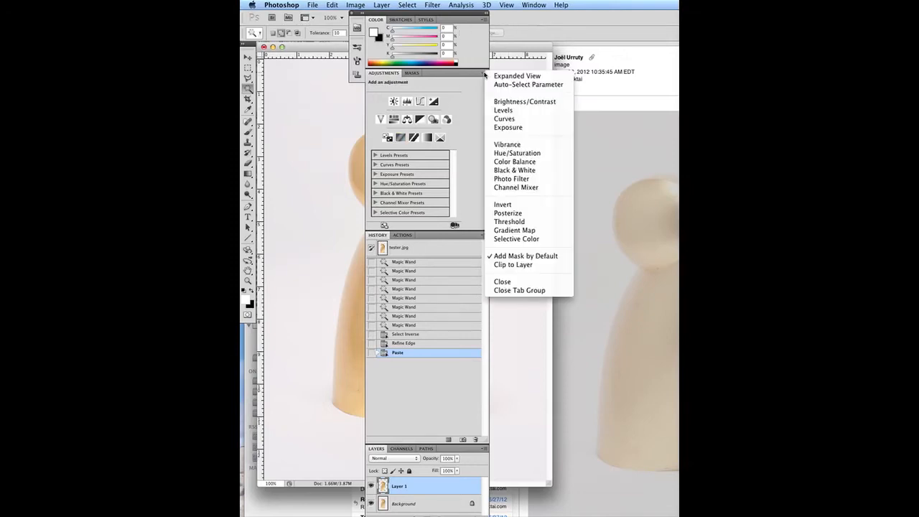
pyautogui.click(484, 73)
pyautogui.click(485, 74)
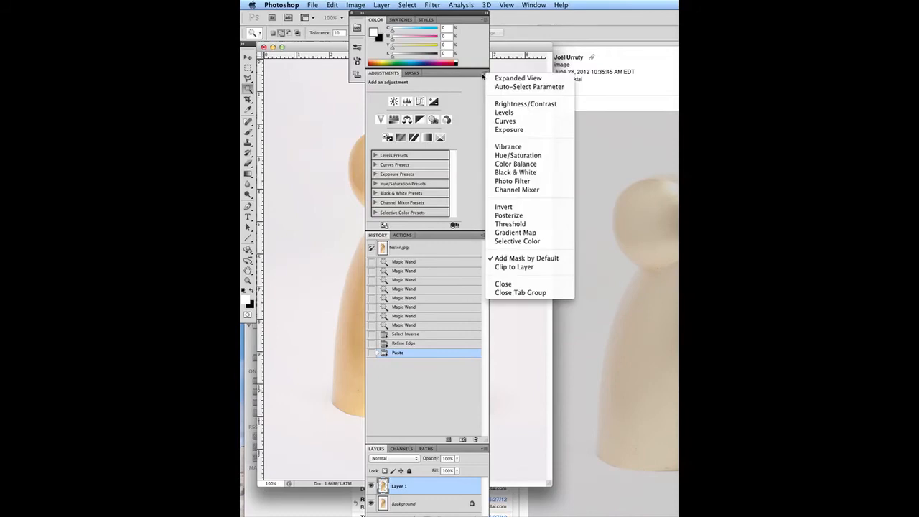
pyautogui.click(484, 74)
# Step: Detach the History panel from its group and rearrange the panels so the image and layer list are both unobstructed
pyautogui.moveTo(434, 235); pyautogui.dragTo(439, 204)
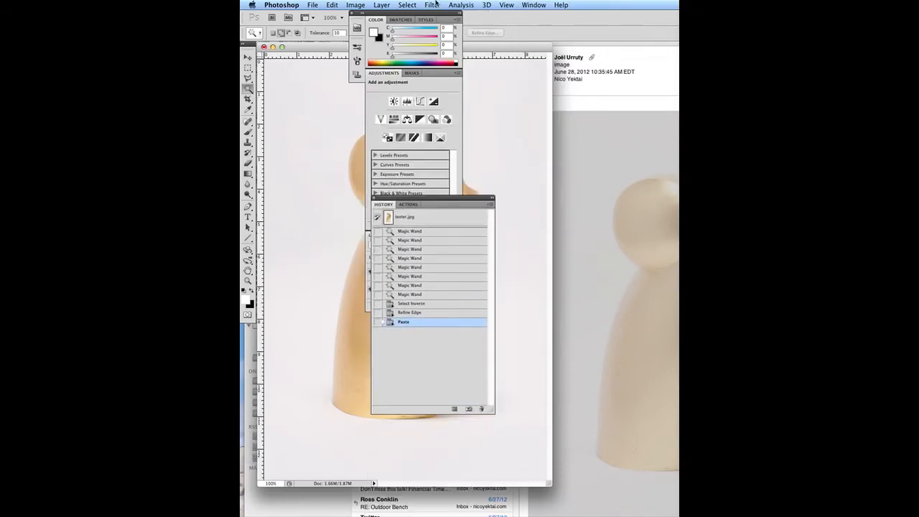
pyautogui.moveTo(433, 13); pyautogui.dragTo(675, 39)
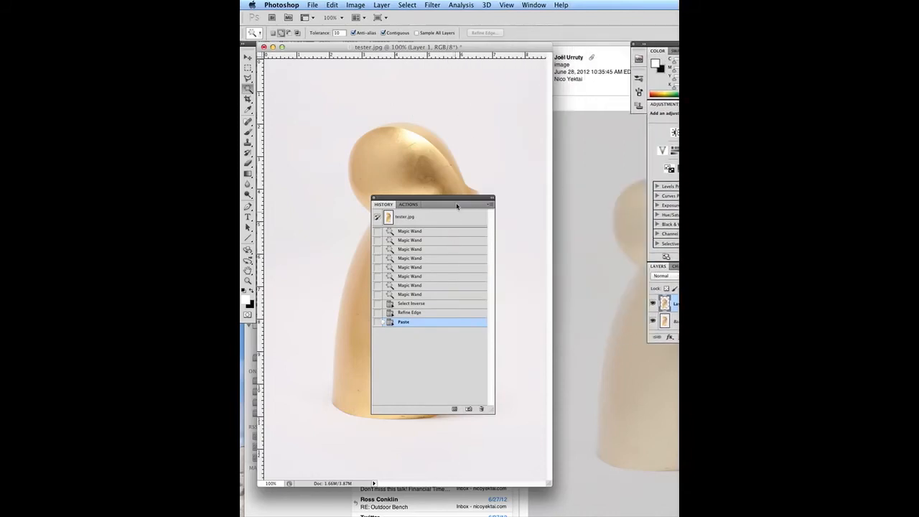
pyautogui.moveTo(471, 199); pyautogui.dragTo(675, 374)
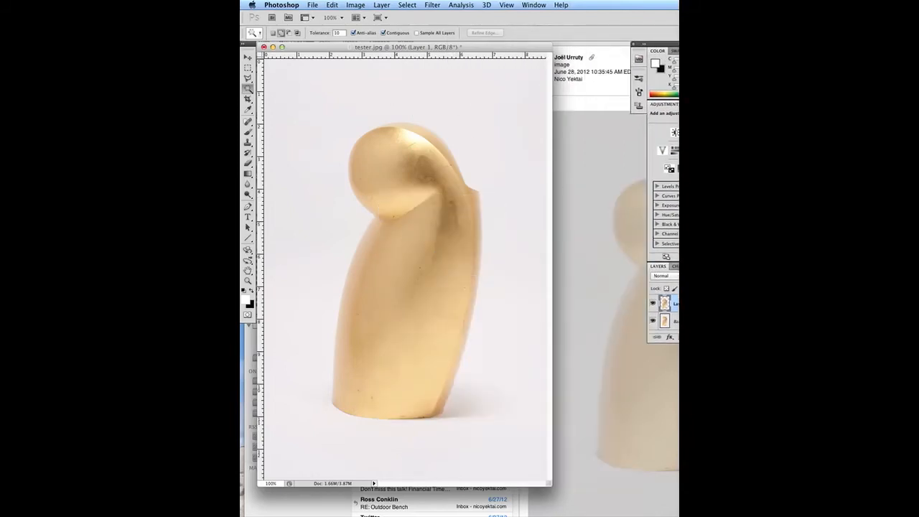
pyautogui.moveTo(662, 44); pyautogui.dragTo(371, 55)
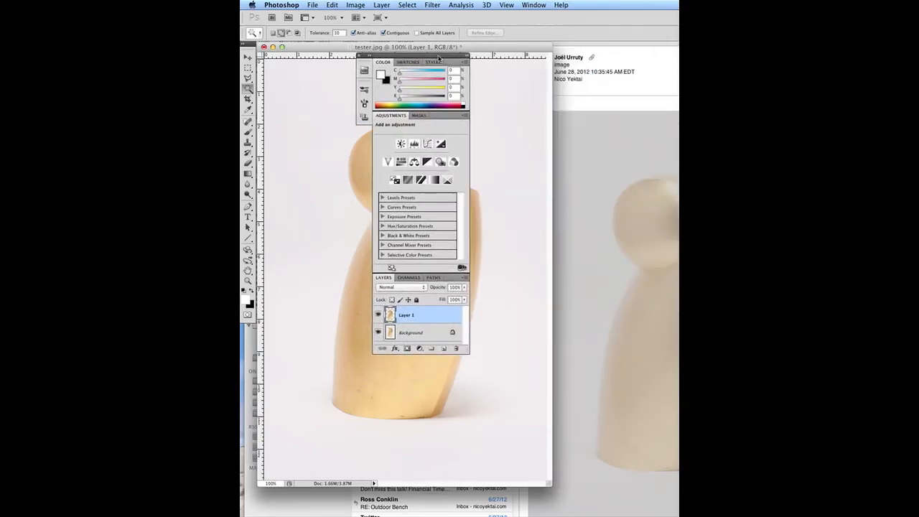
pyautogui.click(407, 334)
pyautogui.click(412, 314)
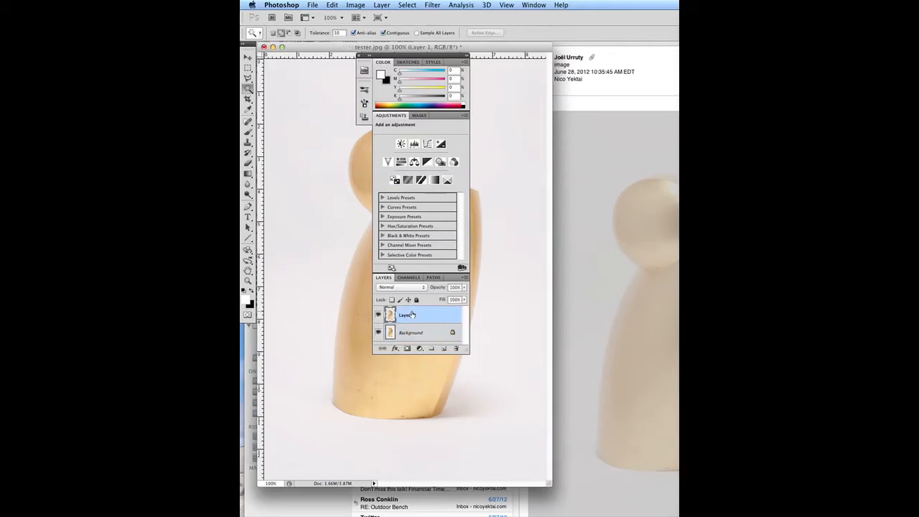
pyautogui.moveTo(428, 52); pyautogui.dragTo(635, 53)
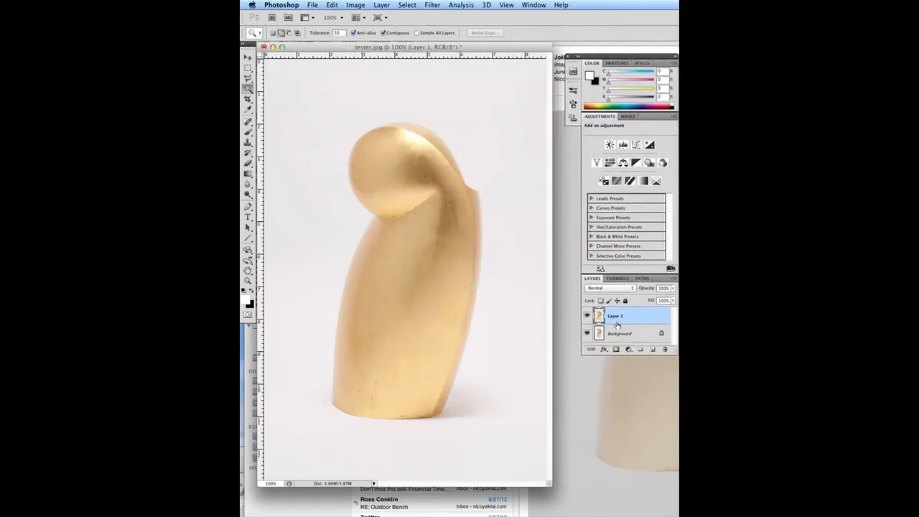
# Step: Desaturate the Background layer
pyautogui.click(616, 334)
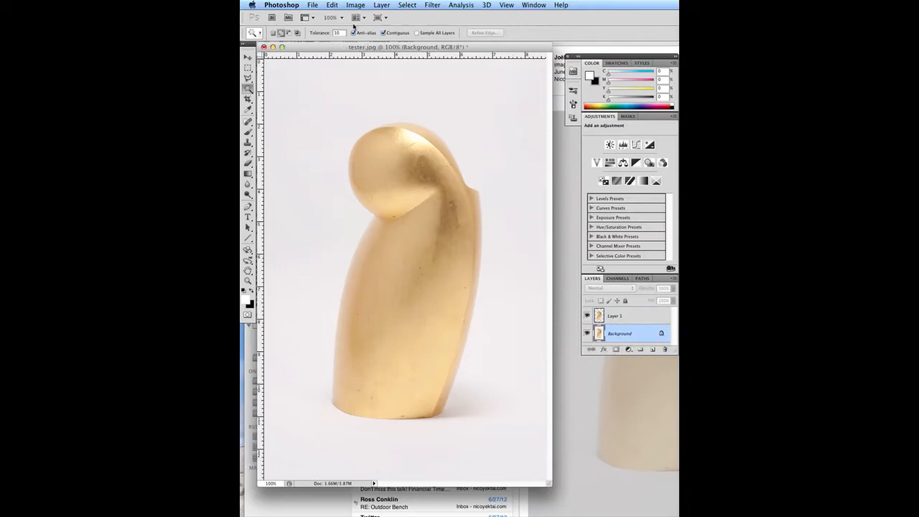
pyautogui.click(355, 6)
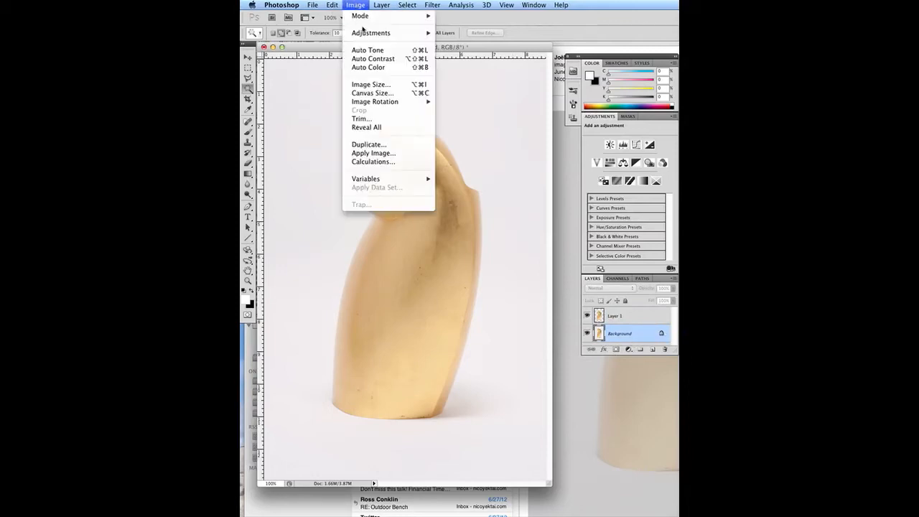
pyautogui.moveTo(366, 35)
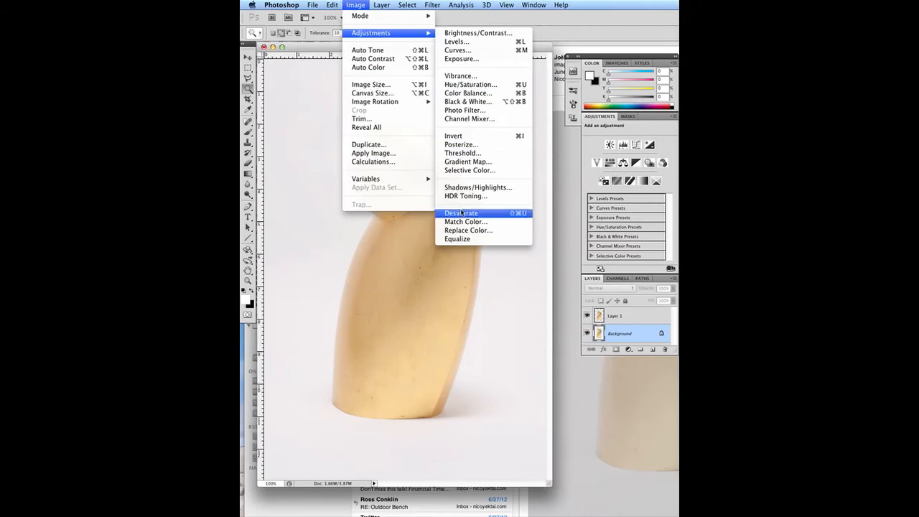
pyautogui.click(461, 213)
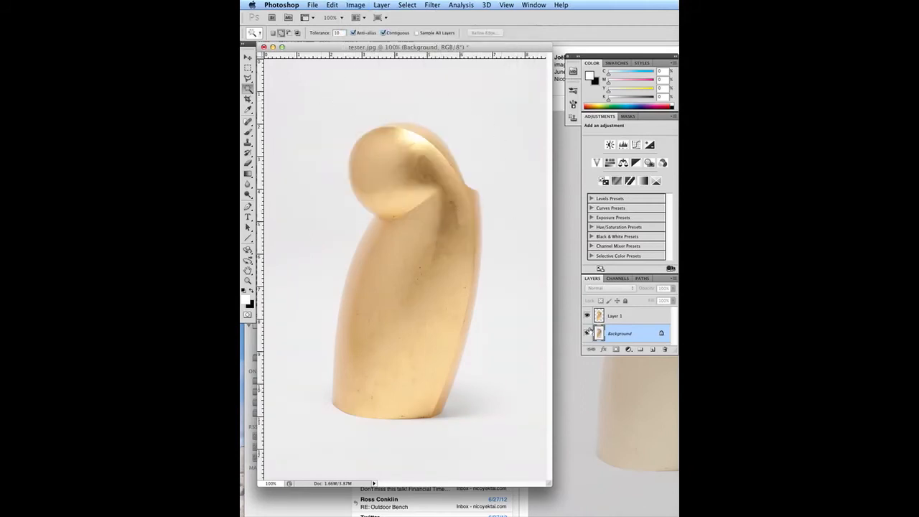
# Step: Toggle the visibility of Layer 1 to compare the Background layer with the coloured sculpture cutout
pyautogui.click(588, 316)
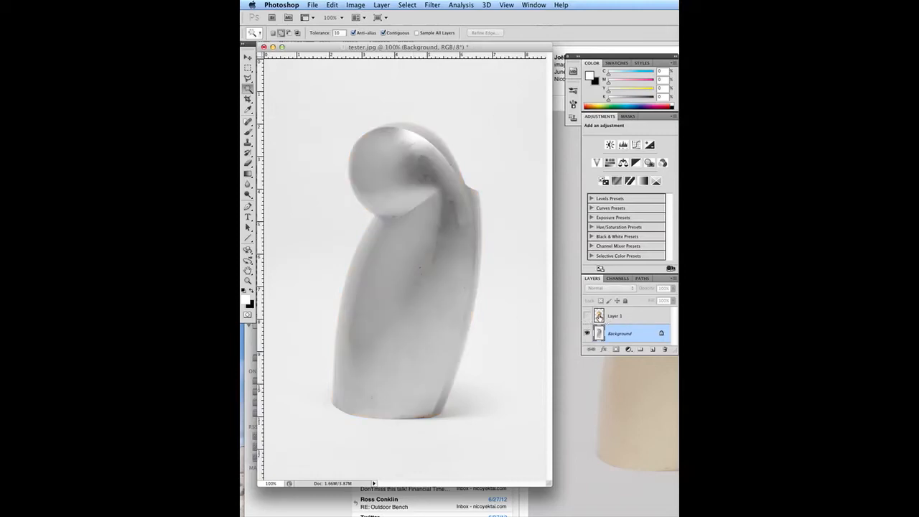
pyautogui.click(588, 316)
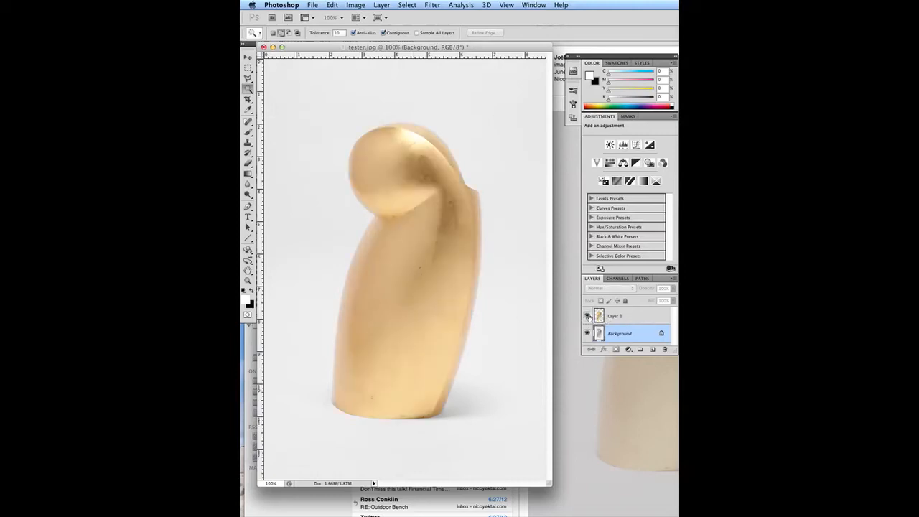
pyautogui.click(588, 317)
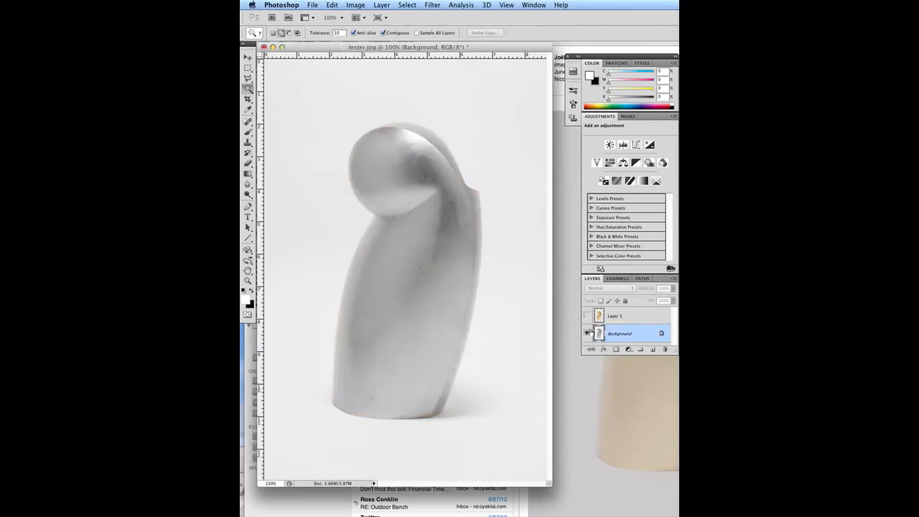
pyautogui.click(587, 317)
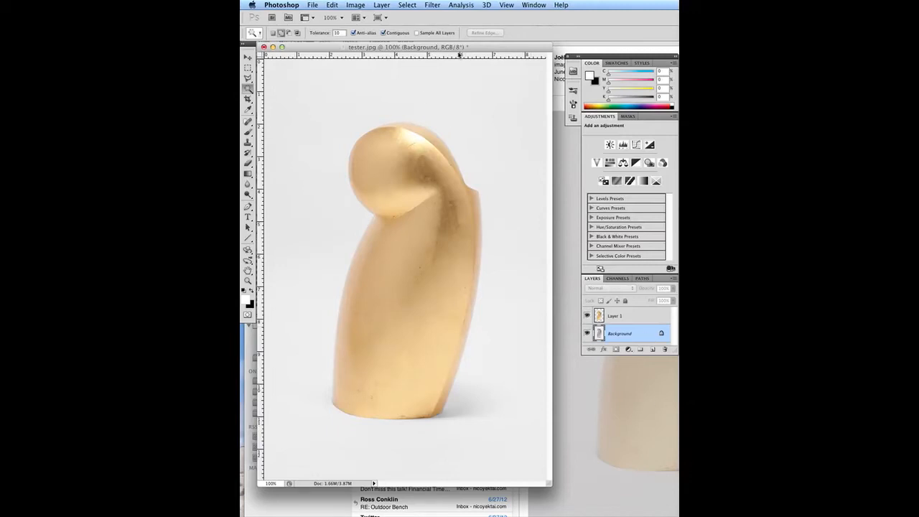
# Step: Brighten the Background layer with an Exposure adjustment of +0.22, keeping the soft shadow beside the sculpture's base
pyautogui.click(356, 5)
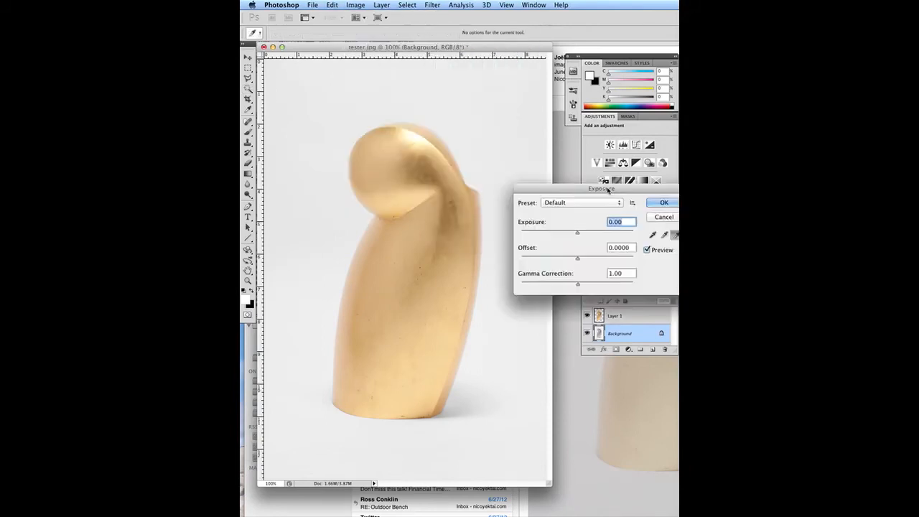
pyautogui.moveTo(601, 187); pyautogui.dragTo(409, 76)
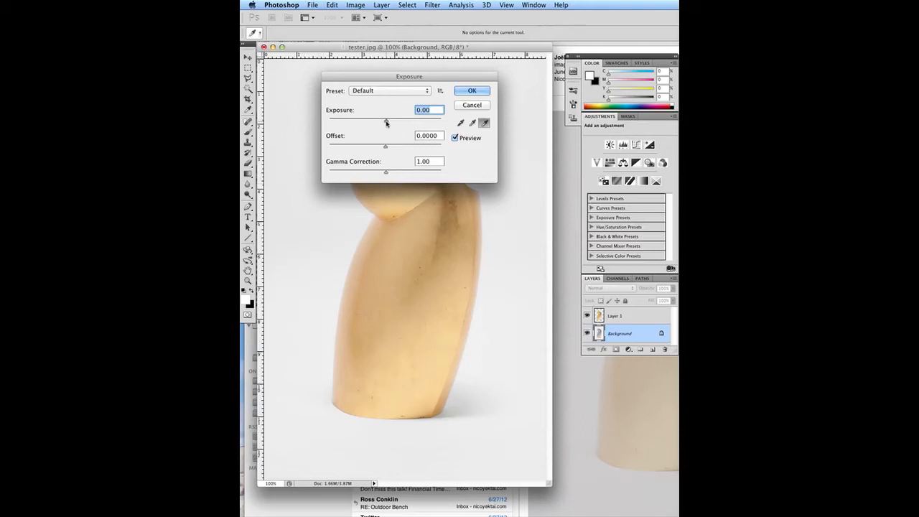
pyautogui.moveTo(385, 121); pyautogui.dragTo(461, 123)
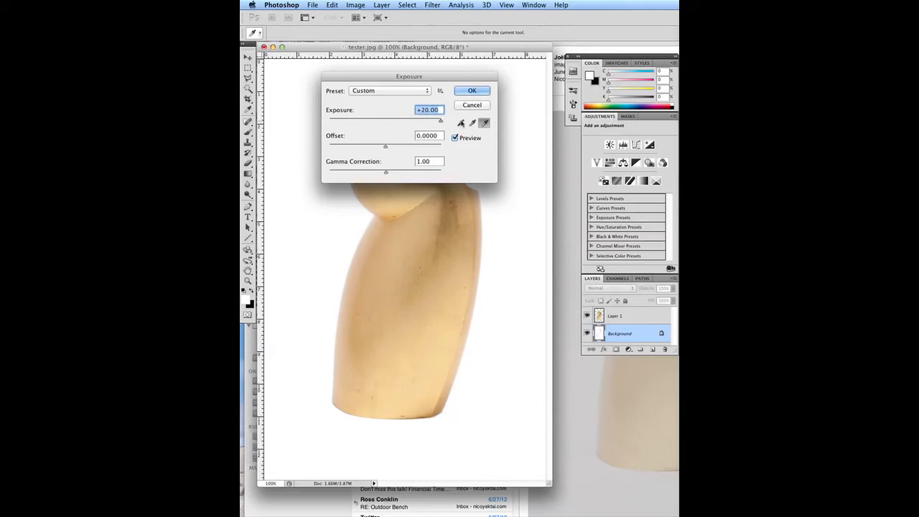
pyautogui.moveTo(440, 81); pyautogui.dragTo(664, 360)
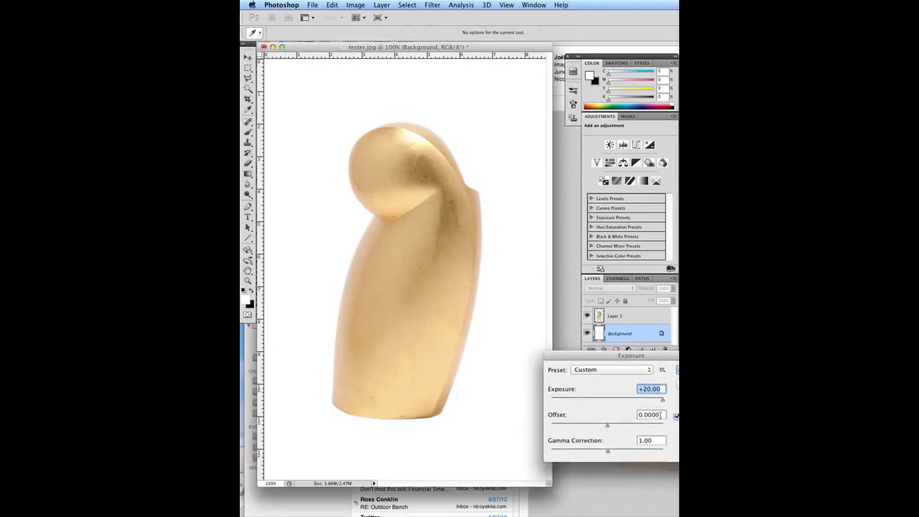
pyautogui.moveTo(663, 402); pyautogui.dragTo(609, 401)
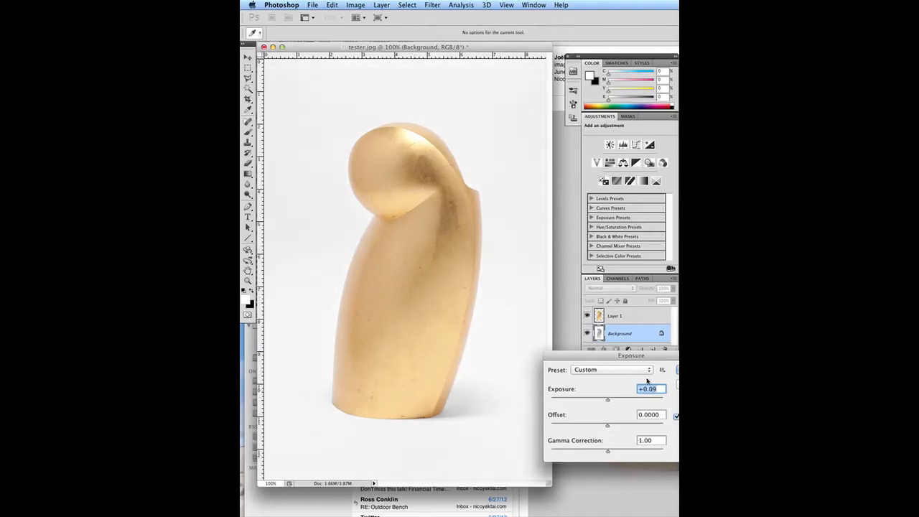
pyautogui.moveTo(612, 401); pyautogui.dragTo(619, 400)
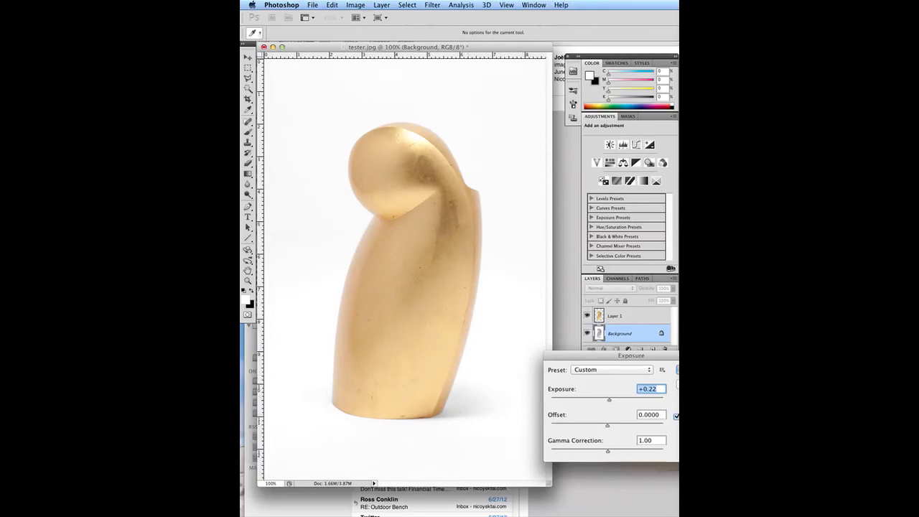
pyautogui.press('Return')
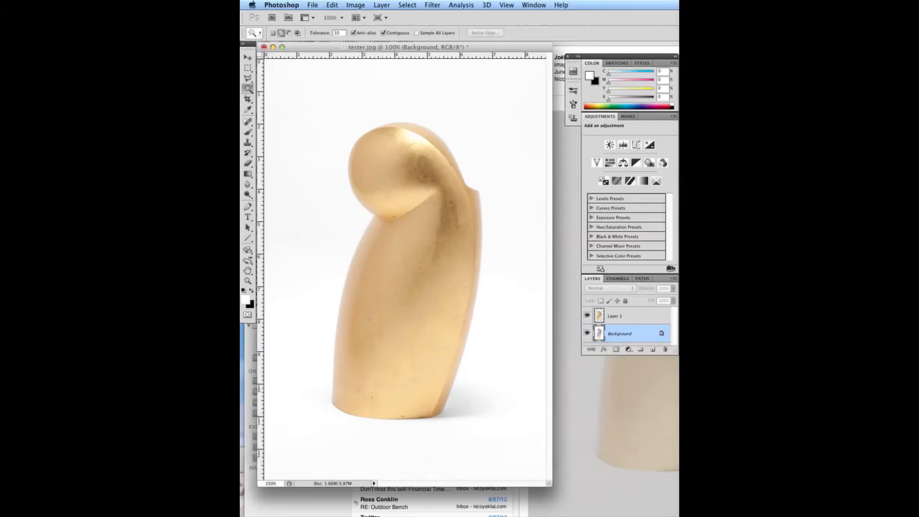
# Step: Try whitening the Background layer's backdrop using the Dodge tool with a 195 px brush, Midtones range and 100% exposure
pyautogui.click(248, 195)
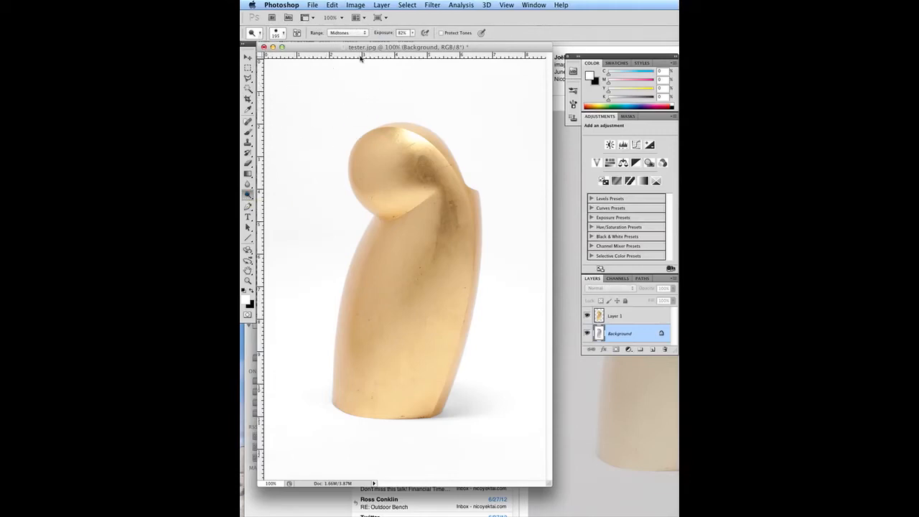
pyautogui.click(277, 34)
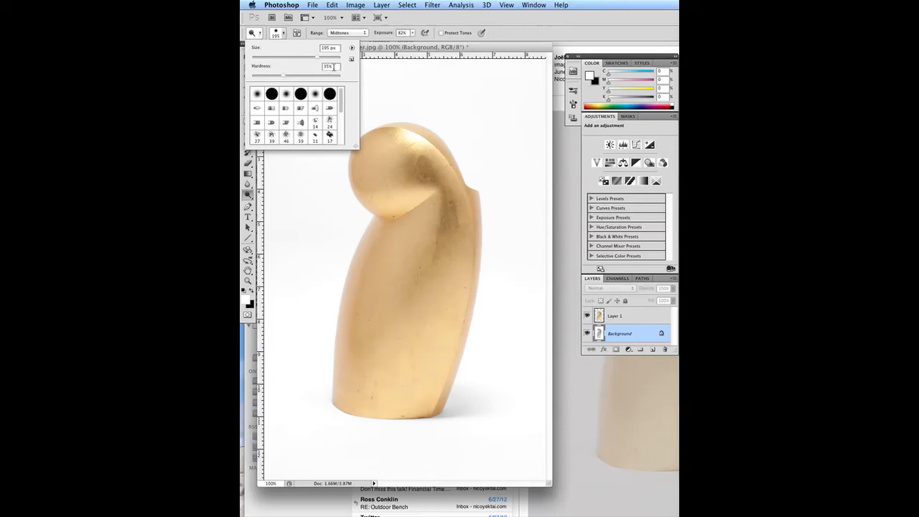
pyautogui.click(414, 81)
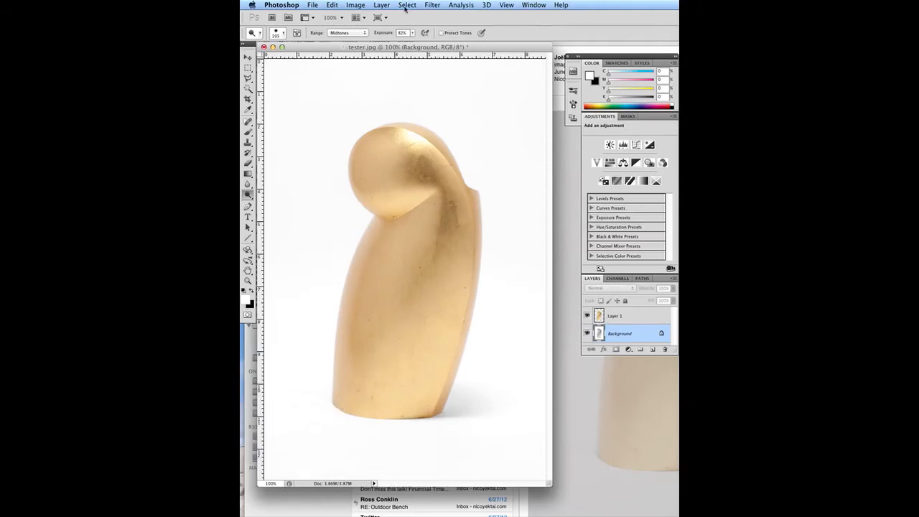
pyautogui.click(365, 34)
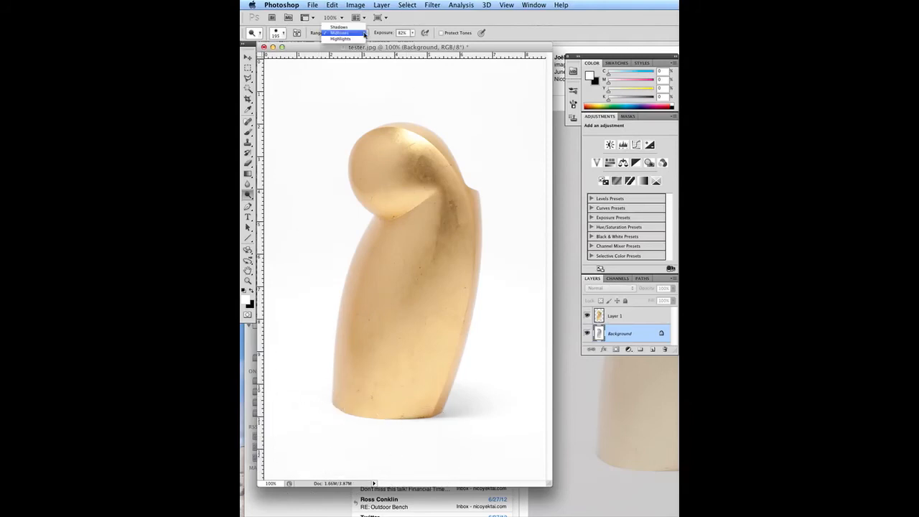
pyautogui.click(357, 28)
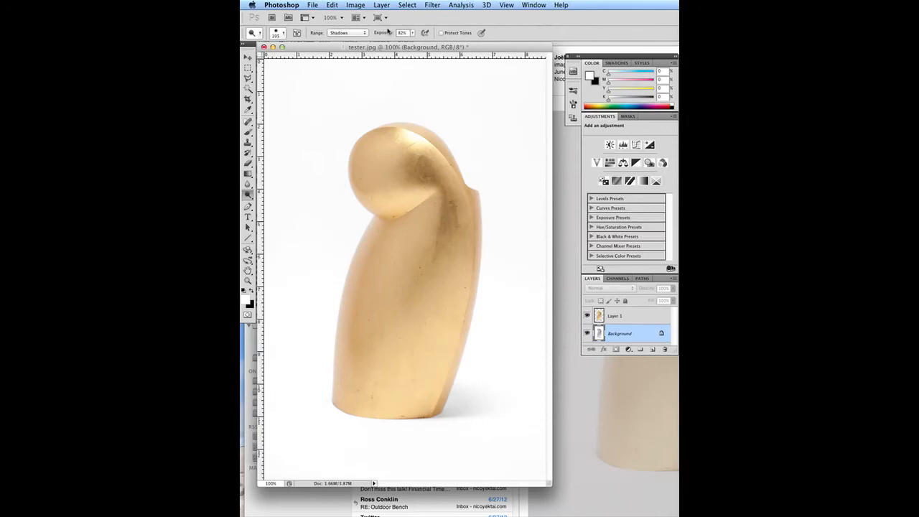
pyautogui.click(357, 33)
pyautogui.click(357, 41)
pyautogui.click(412, 34)
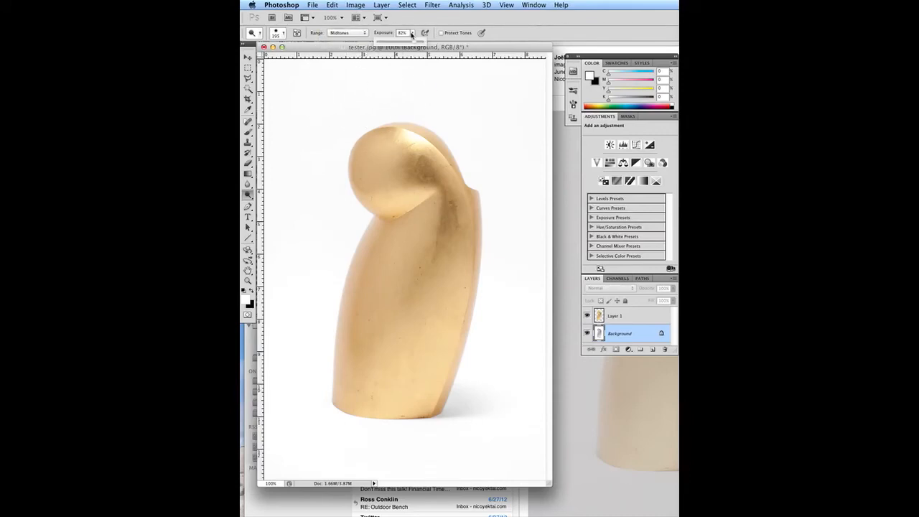
pyautogui.click(414, 118)
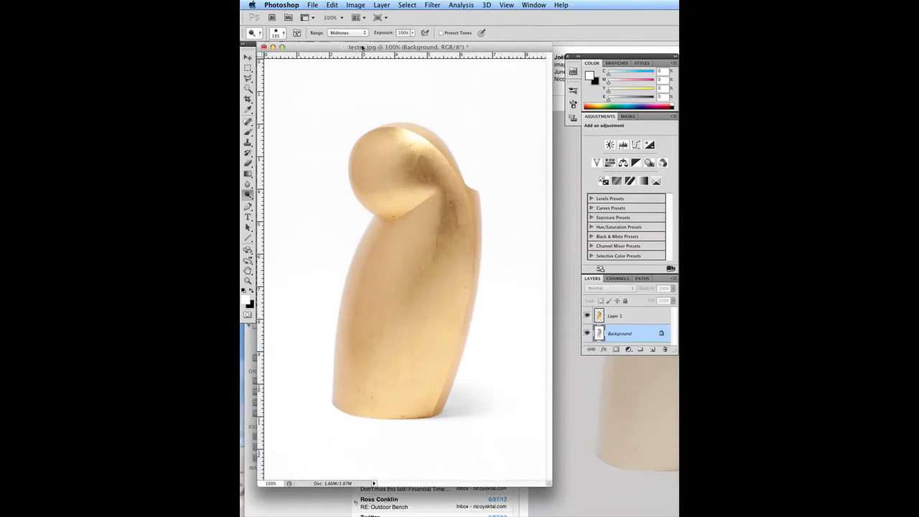
# Step: Try dodging the backdrop around the sculpture with a harder 195 px brush, and undo the dodging
pyautogui.click(282, 35)
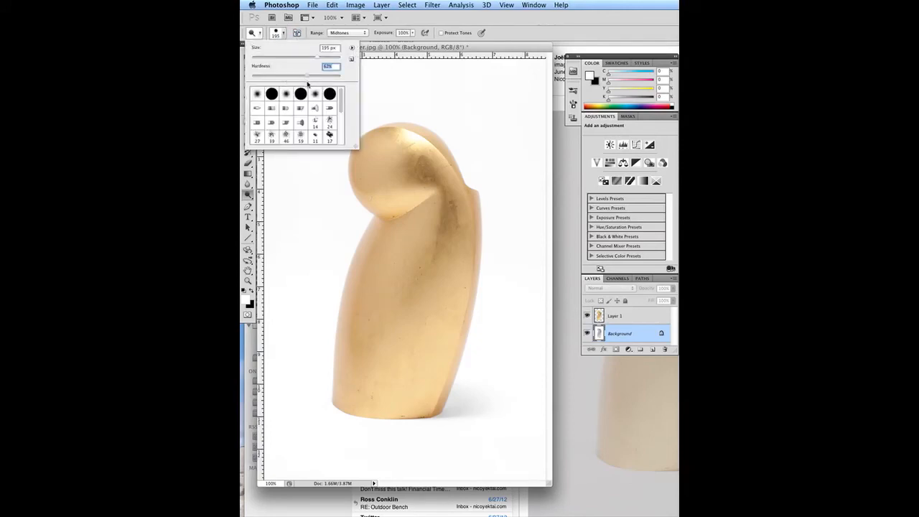
pyautogui.click(314, 290)
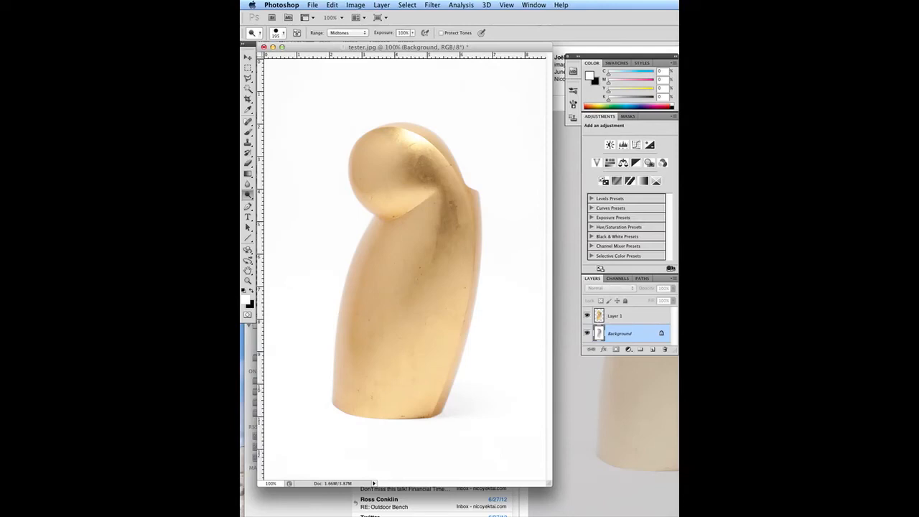
pyautogui.press('super+z')
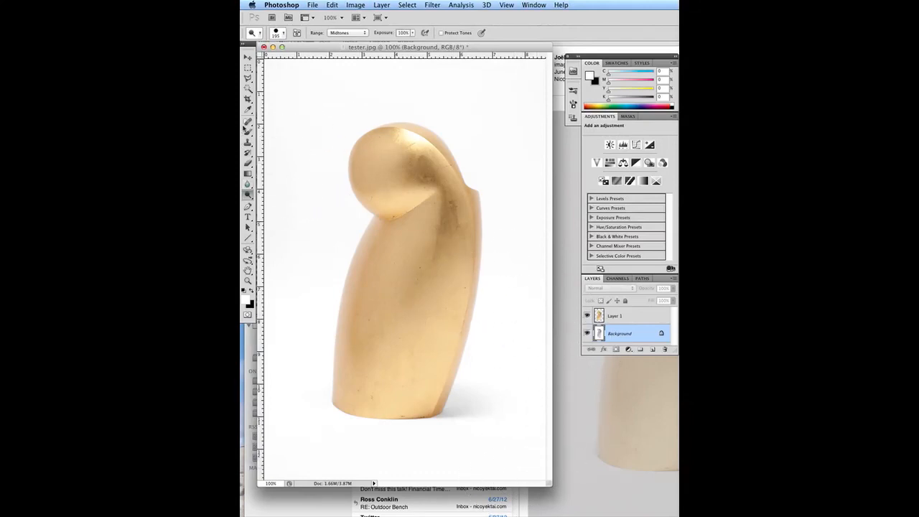
# Step: Paint the Background layer's backdrop white with a 0% hardness brush at 147 px and 199 px, sparing the soft shadow beside the base
pyautogui.click(248, 134)
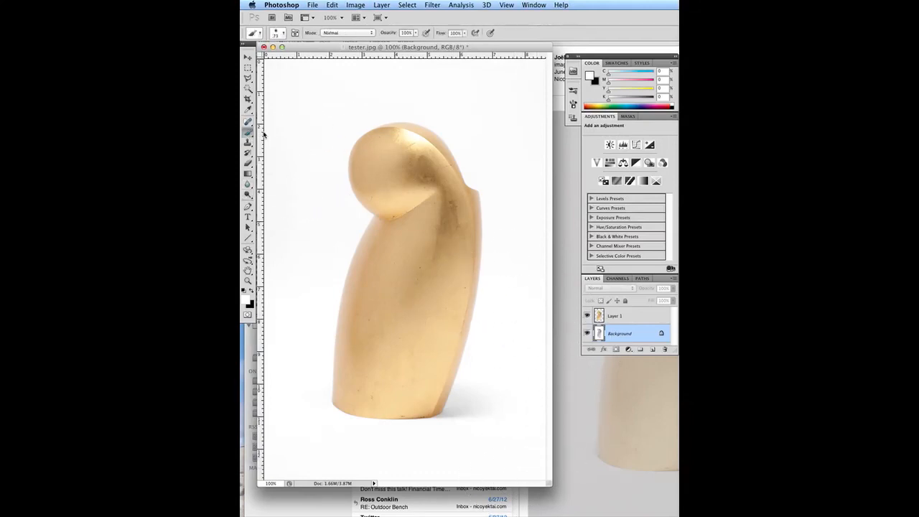
pyautogui.rightClick(308, 142)
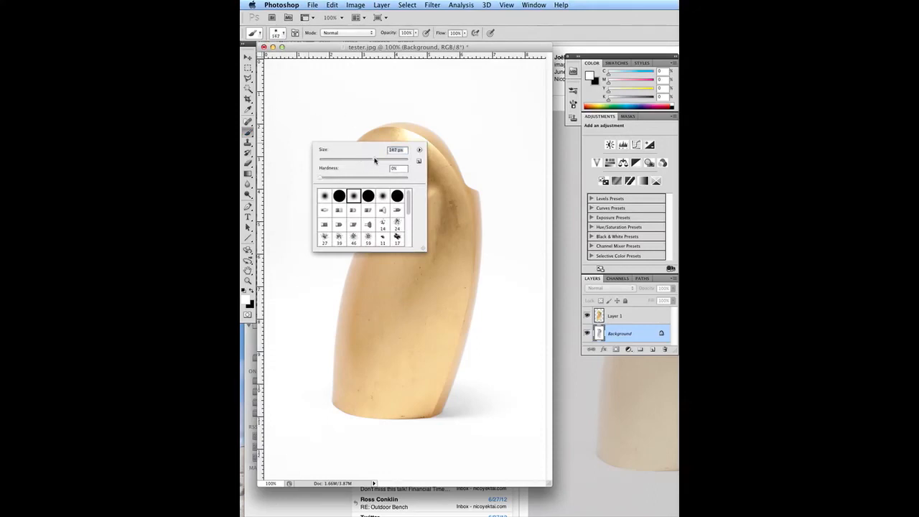
pyautogui.press('Return')
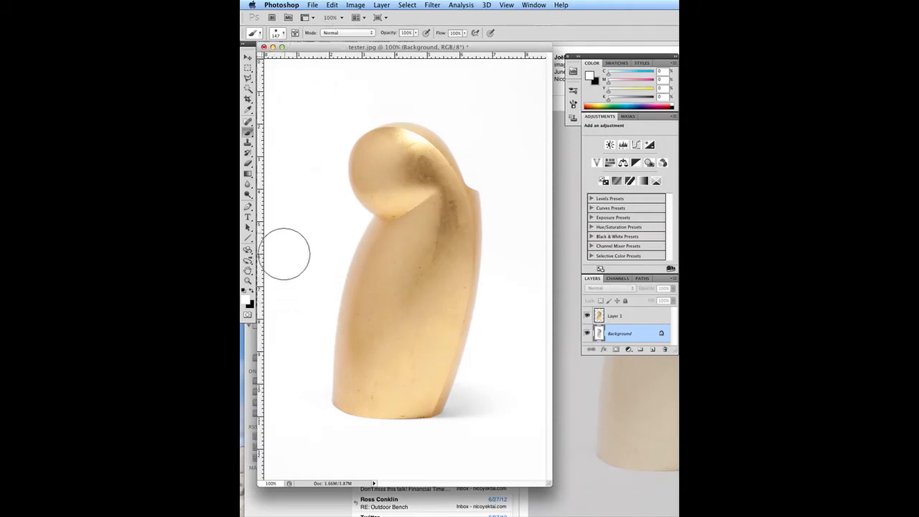
pyautogui.rightClick(301, 189)
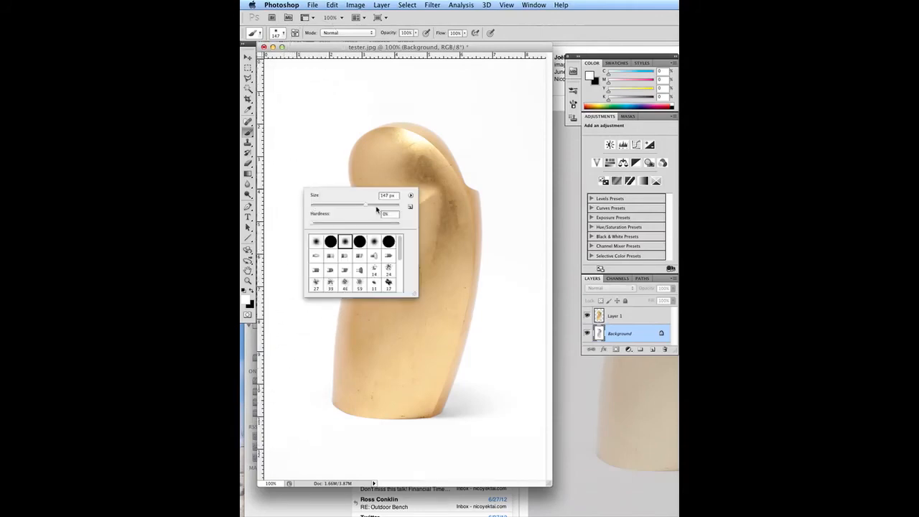
pyautogui.press('Return')
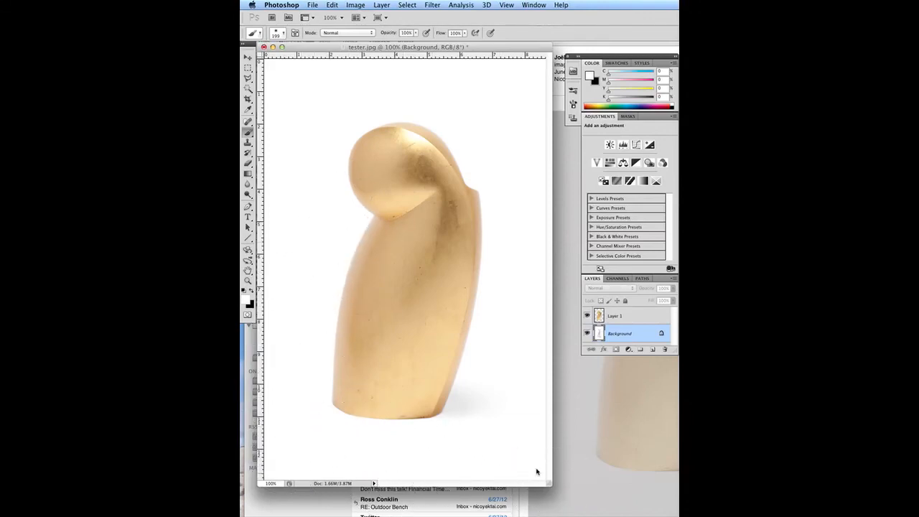
# Step: Flatten the image into a single layer and save tester.jpg
pyautogui.click(382, 5)
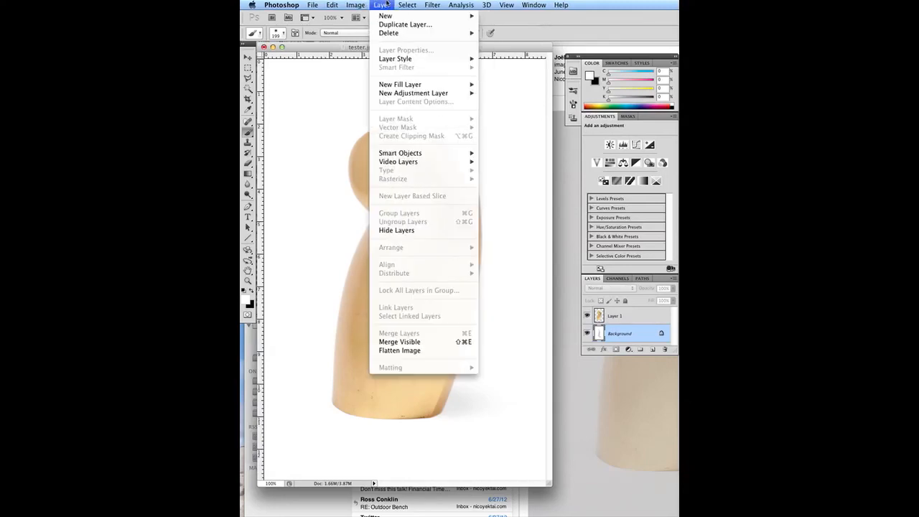
pyautogui.click(401, 351)
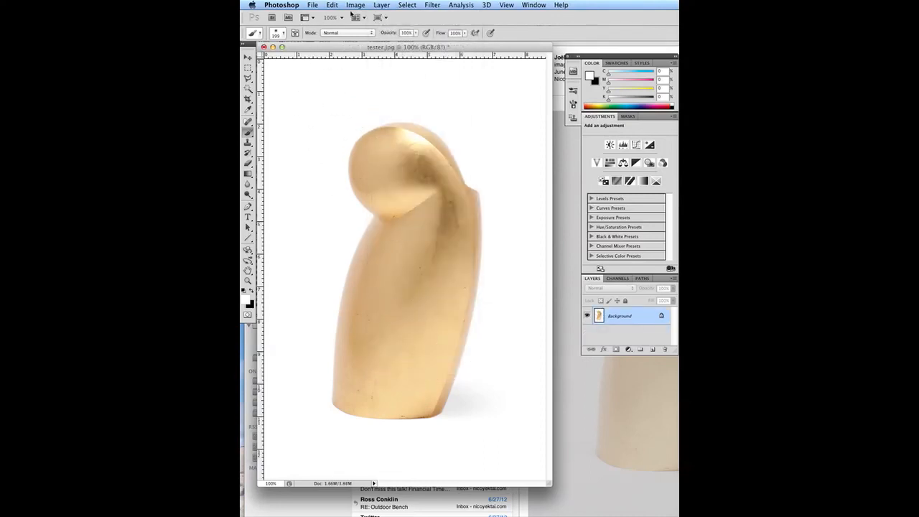
pyautogui.click(314, 5)
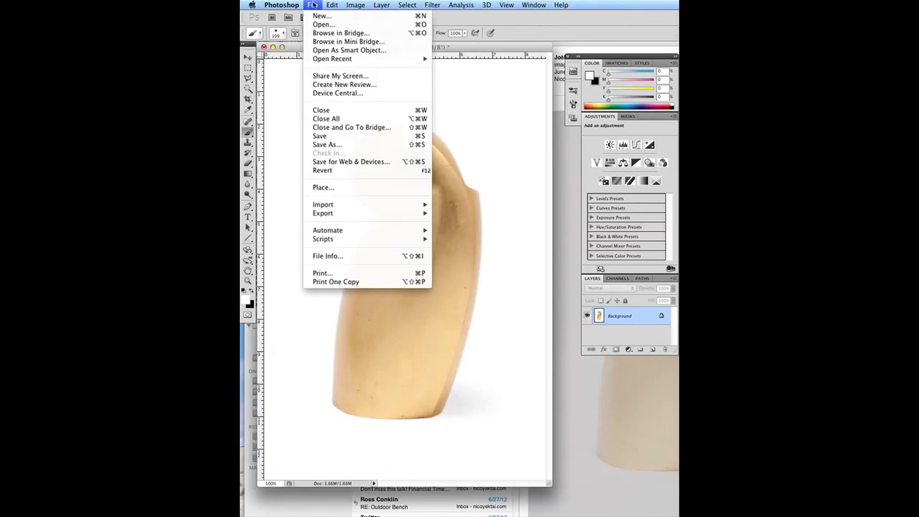
pyautogui.click(325, 137)
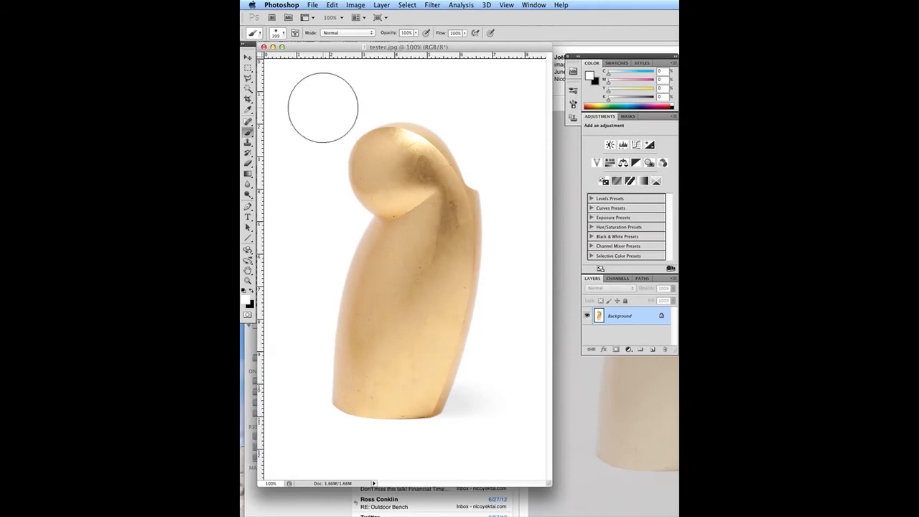
# Step: Save the image as tester.jpg on the Desktop, replacing the existing file, as a Baseline ("Standard") JPEG at quality 12, and quit Photoshop
pyautogui.click(313, 5)
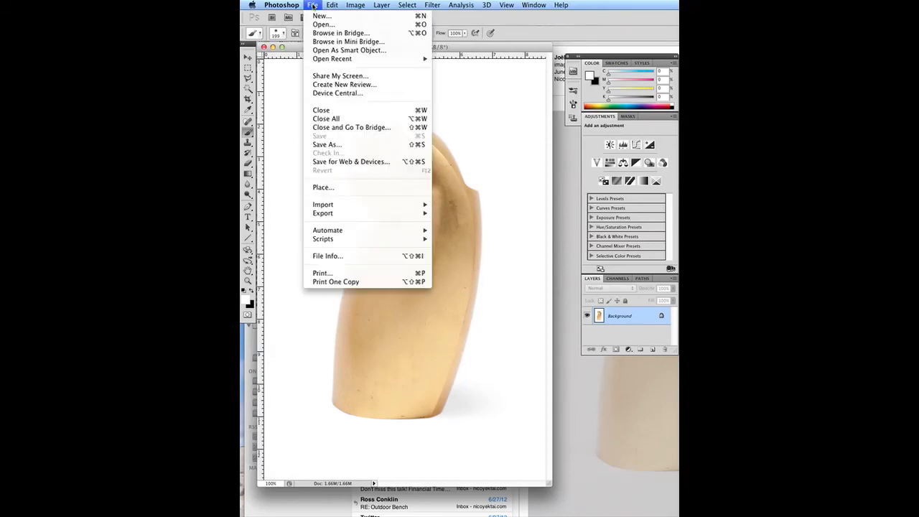
pyautogui.click(323, 146)
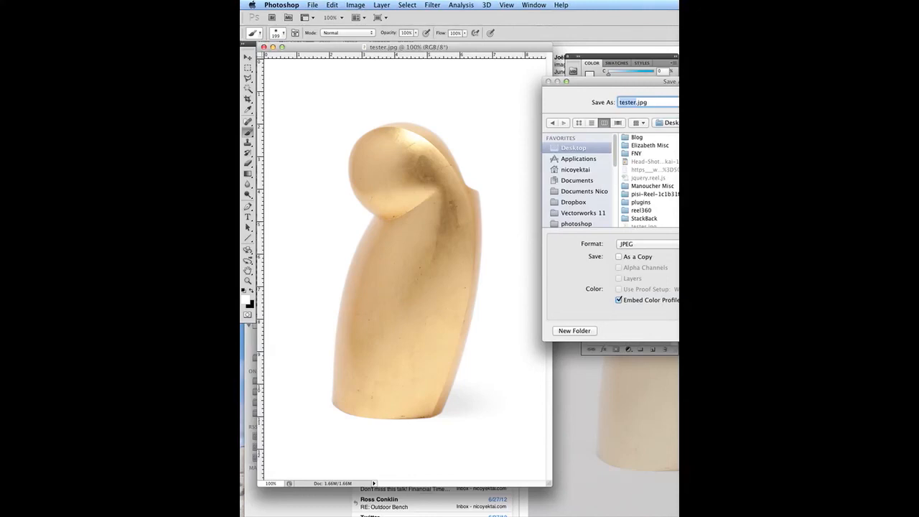
pyautogui.press('Return')
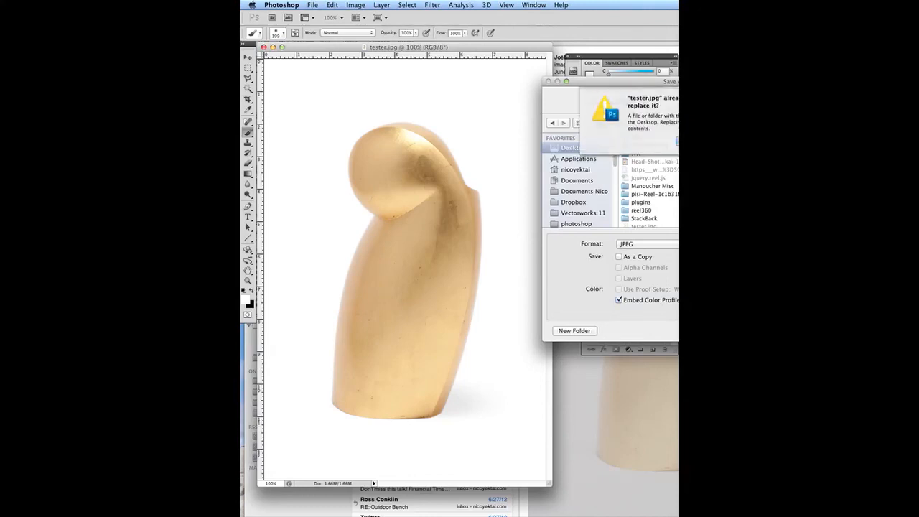
pyautogui.click(739, 142)
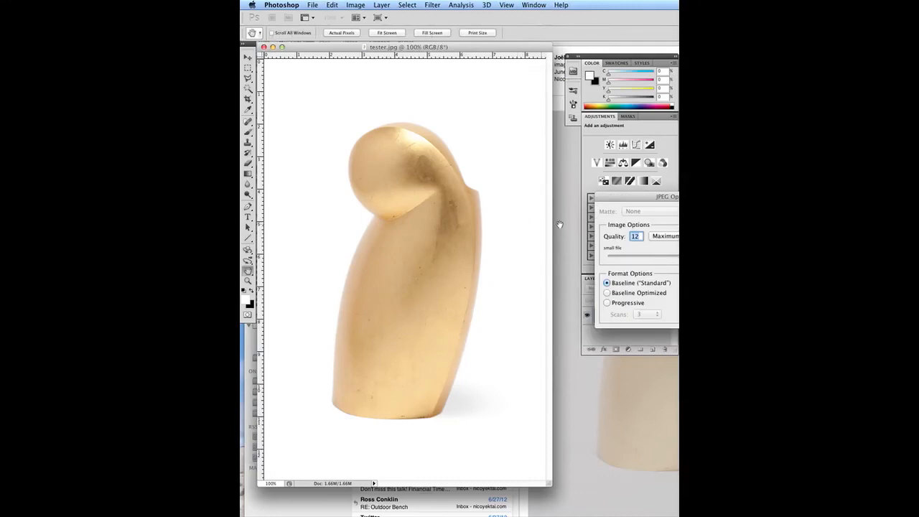
pyautogui.moveTo(669, 196); pyautogui.dragTo(567, 183)
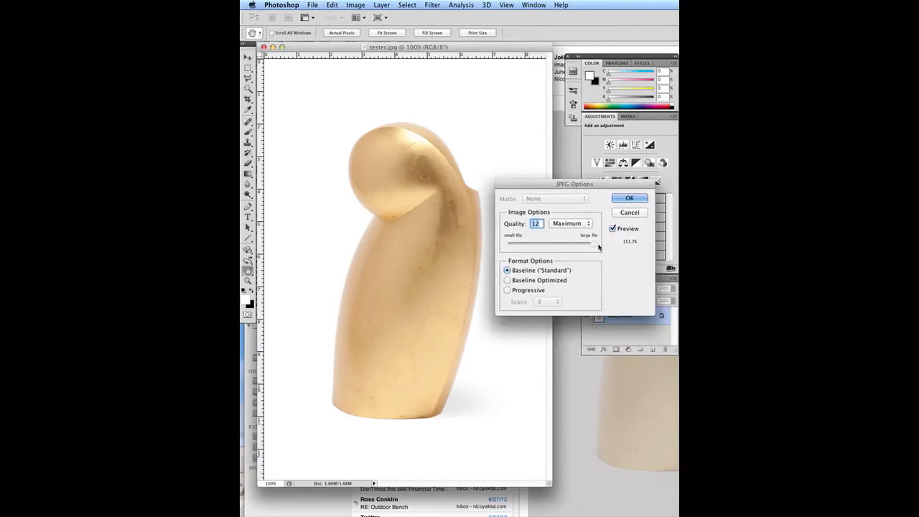
pyautogui.click(631, 200)
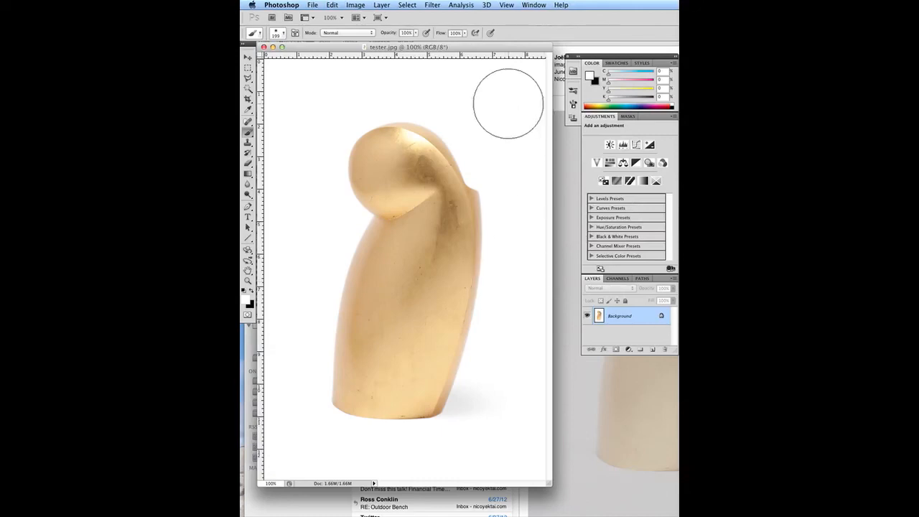
pyautogui.click(295, 6)
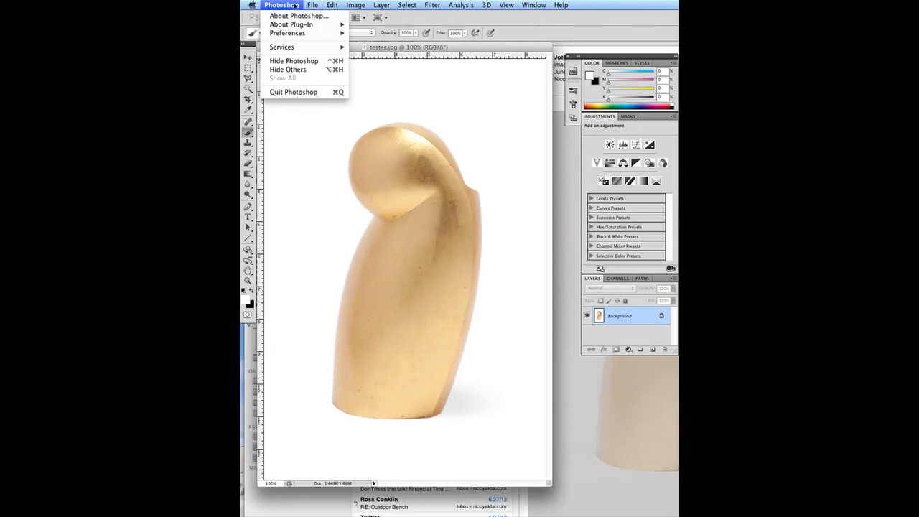
pyautogui.click(302, 92)
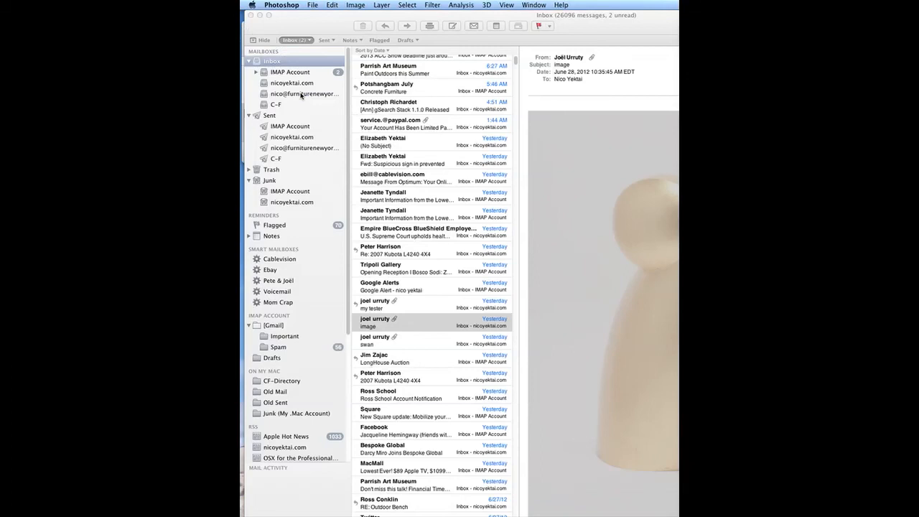